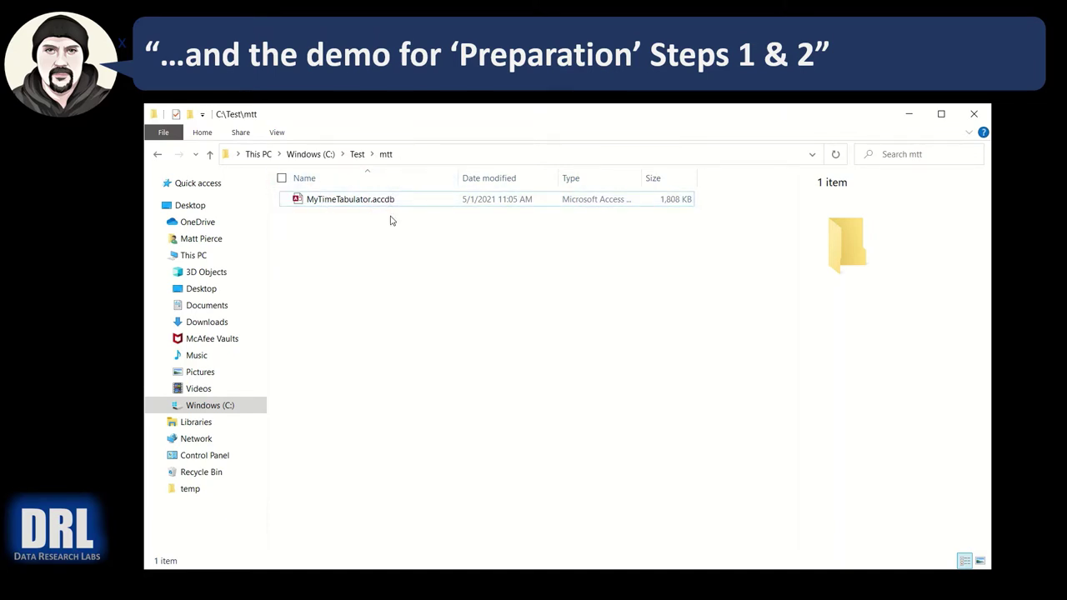
- Copy the MyTimeTabulator.accdb file and create a new folder named backups beside it in the mtt folder
right_click(362, 204)
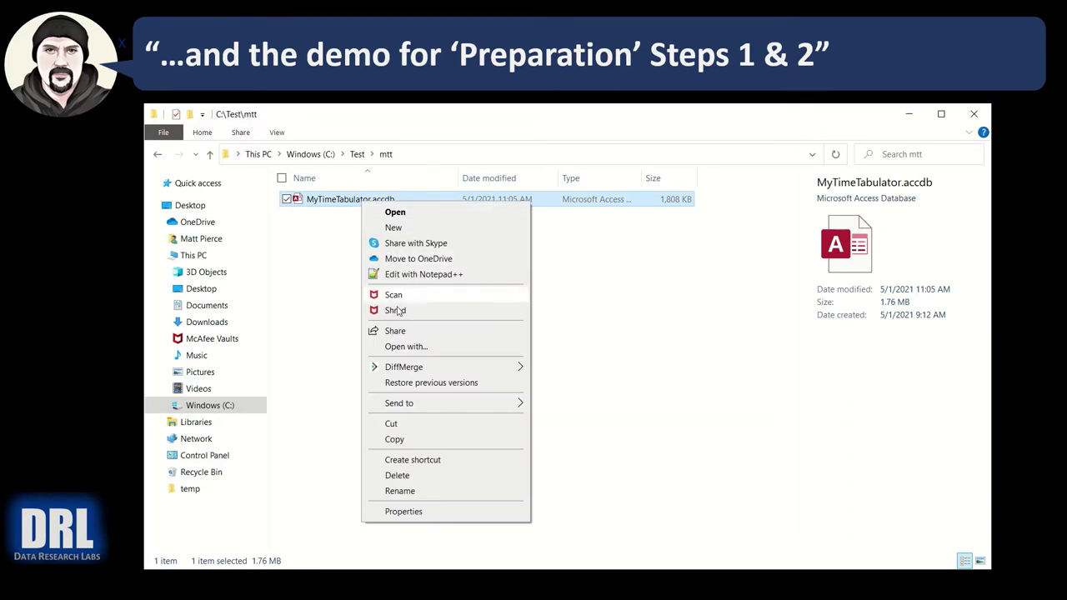
left_click(404, 440)
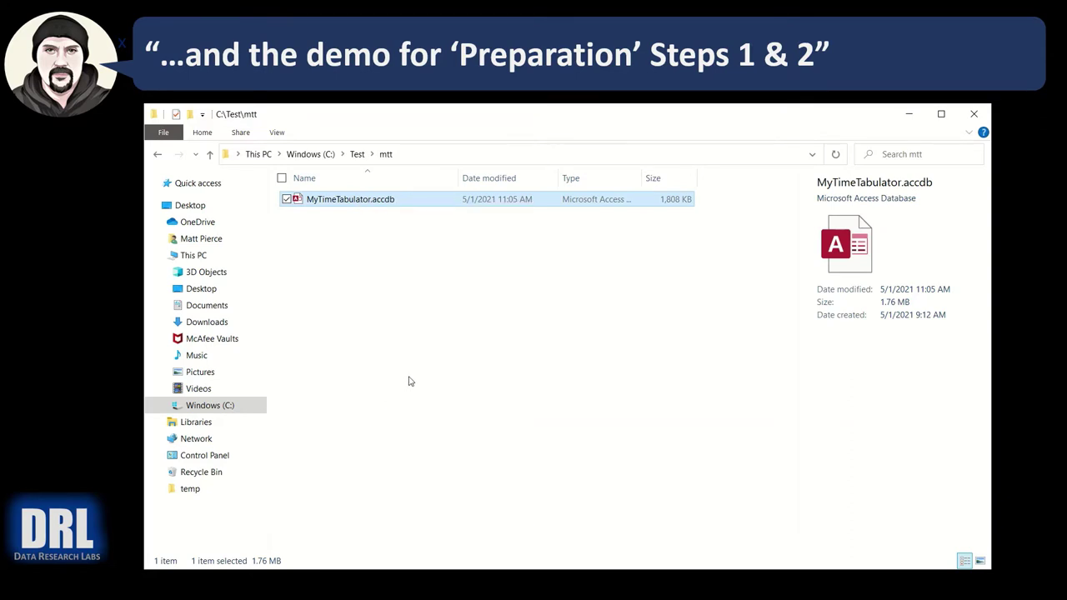
right_click(377, 297)
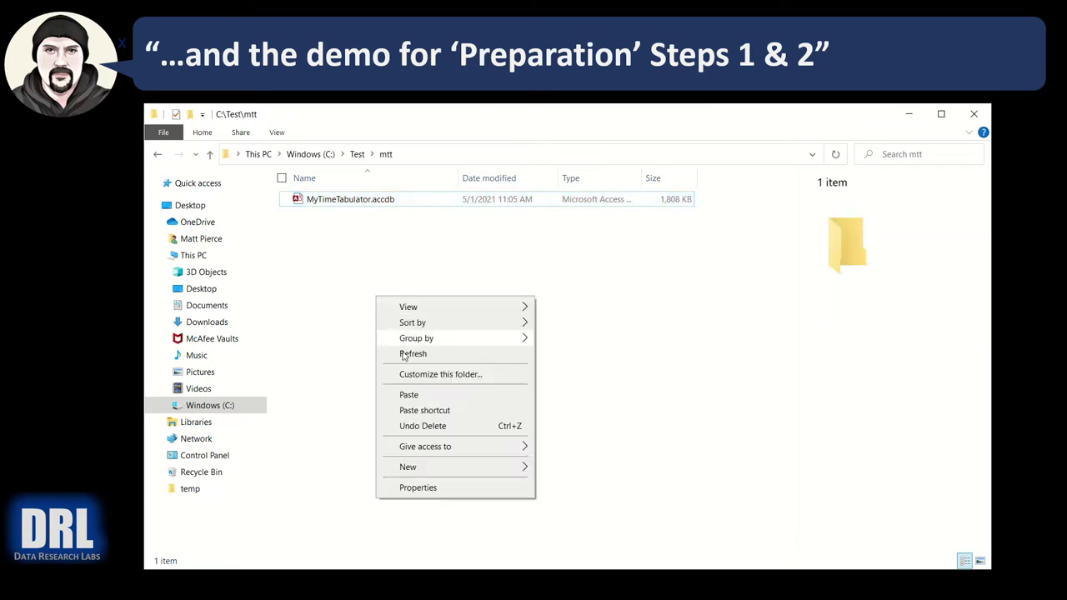
mouse_move(433, 467)
left_click(574, 293)
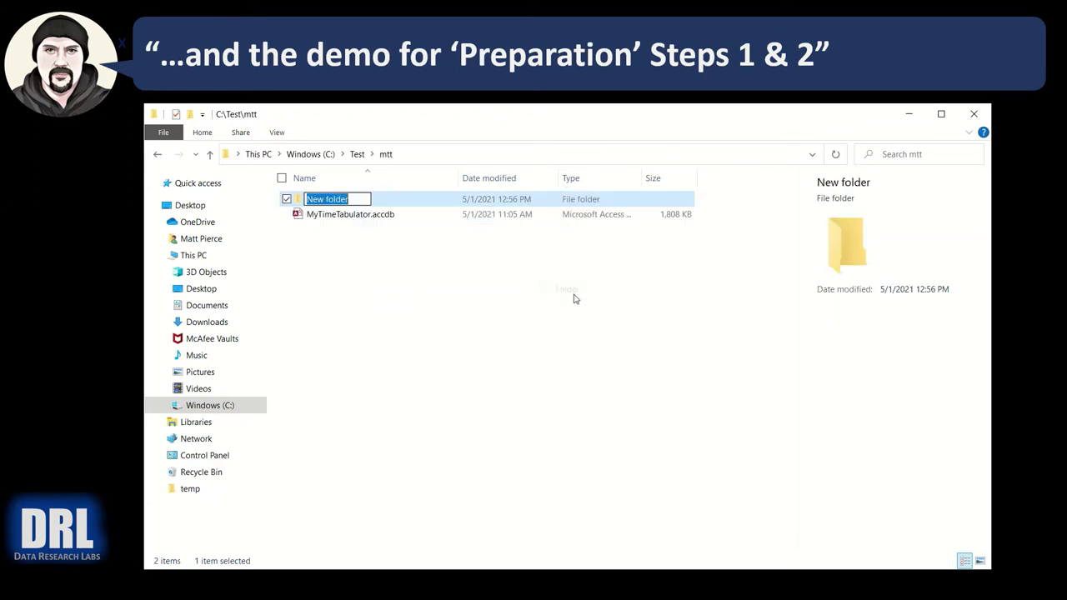
type("backups")
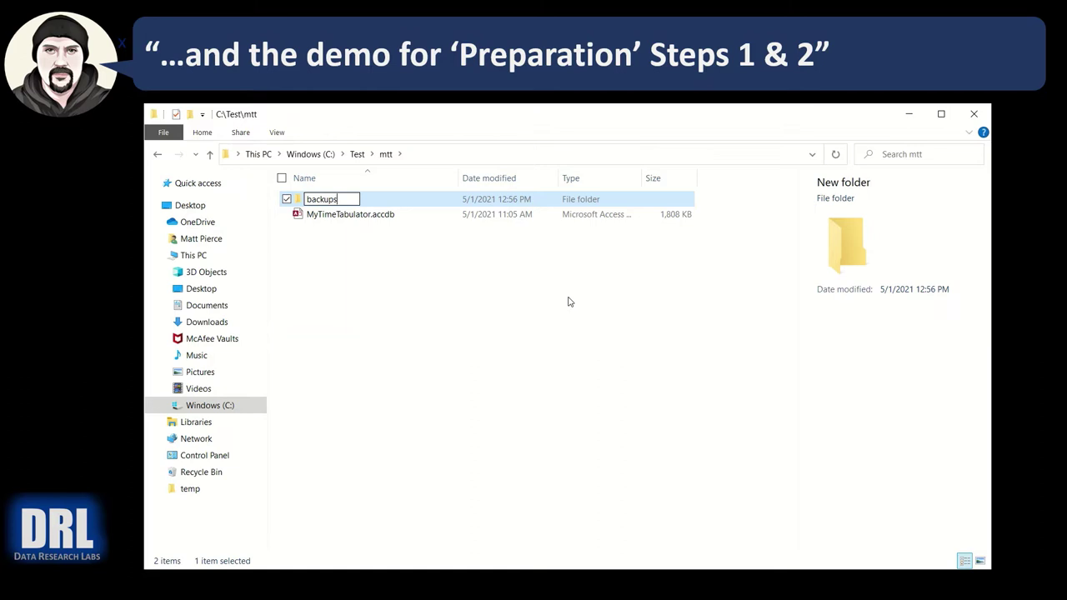
key("Return")
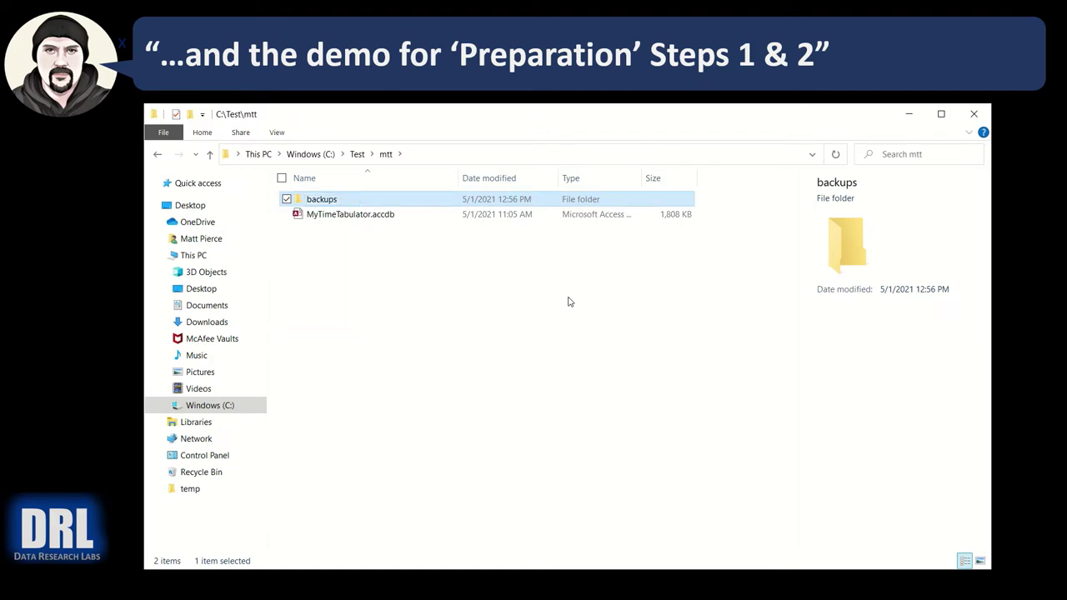
- Paste the copied MyTimeTabulator.accdb database into the backups folder
double_click(334, 207)
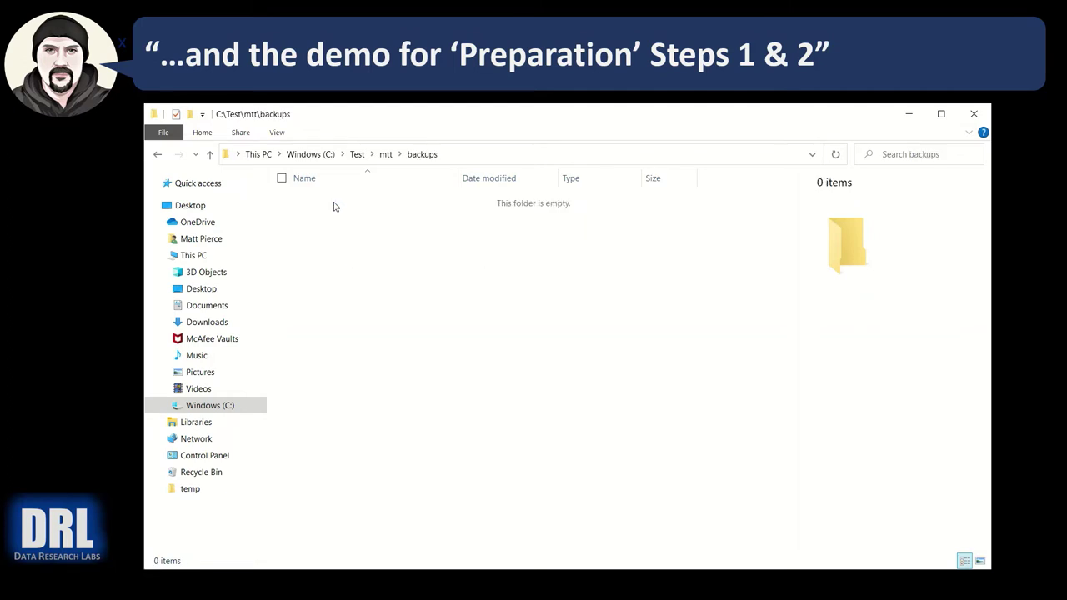
right_click(357, 265)
left_click(404, 361)
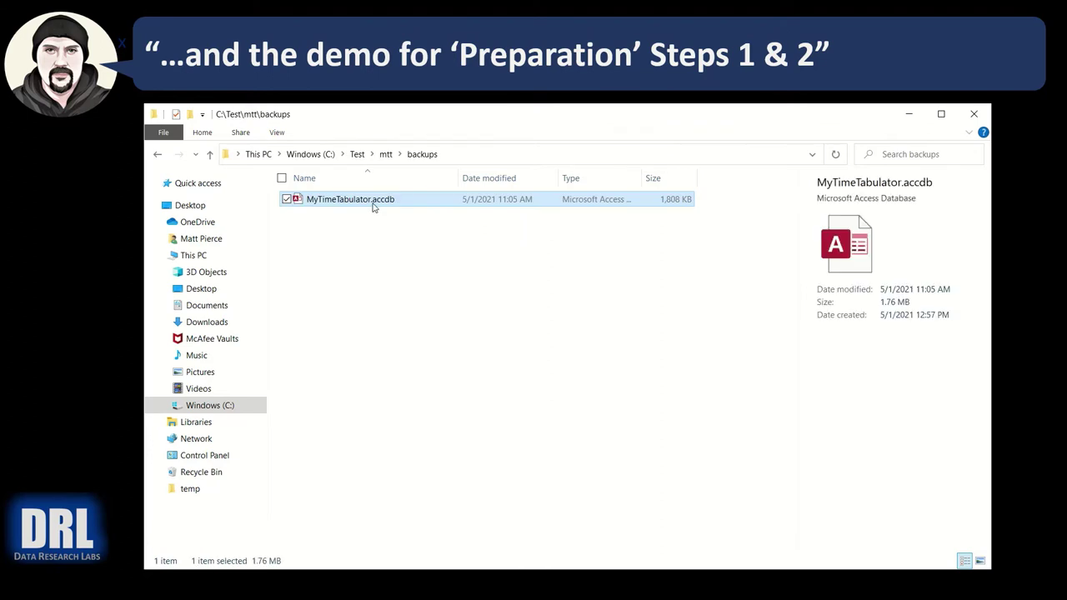
- Rename the backup copy as MyTimeTabulator_20210501.accdb
left_click(374, 208)
left_click(375, 204)
type("_")
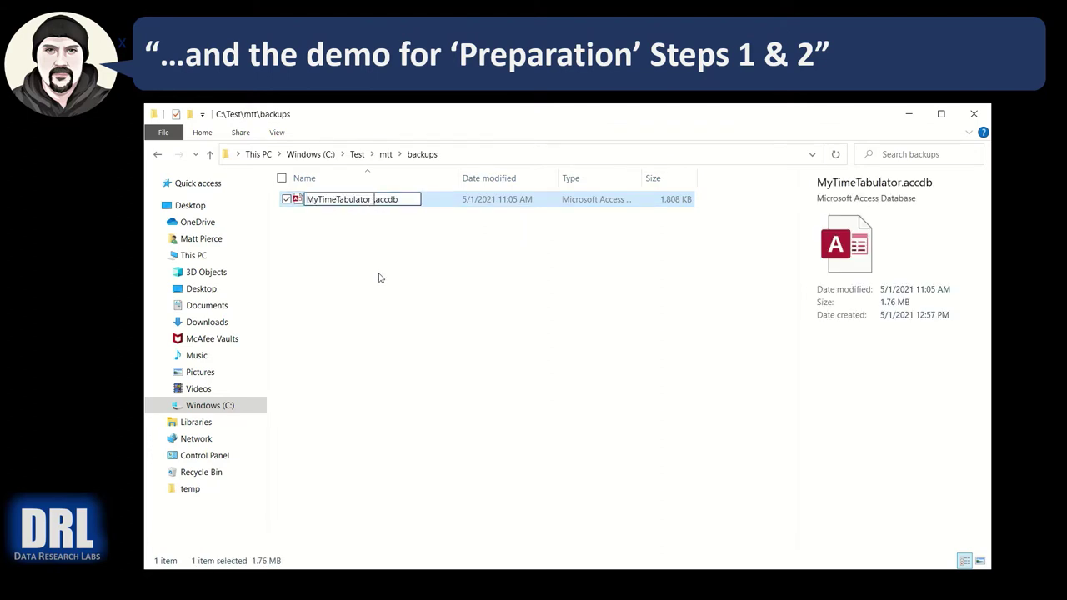
type("20210501")
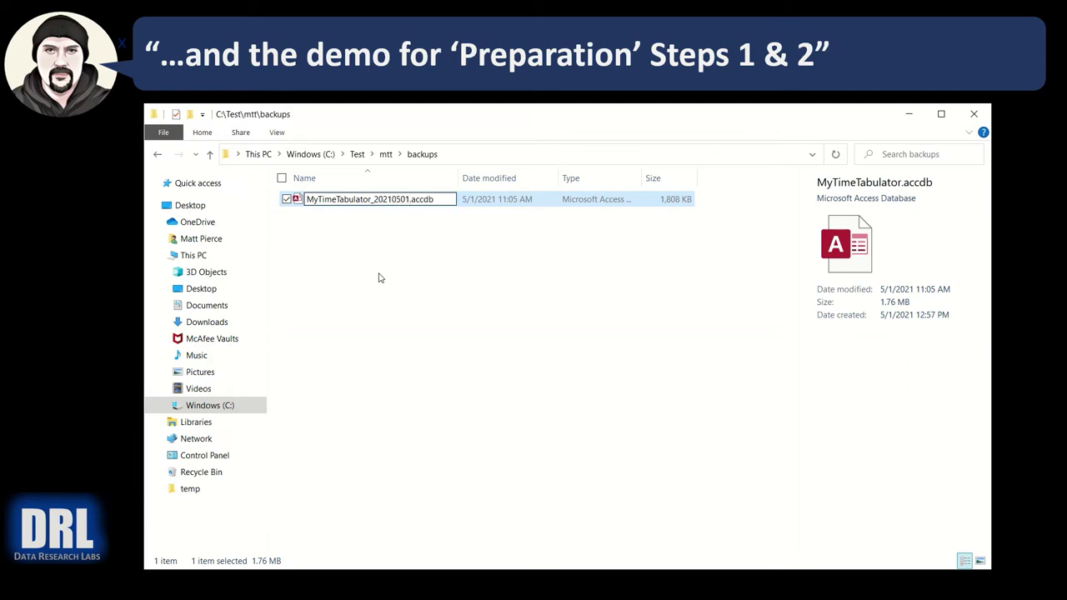
key("Return")
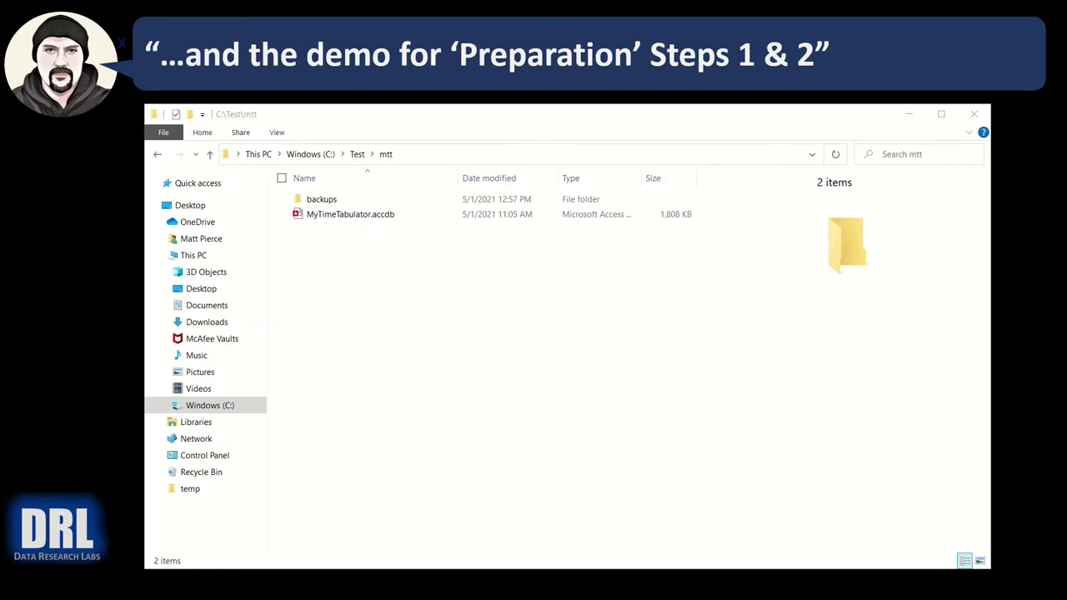
- Rename the original database in the mtt folder as MyTimeTabulator_OLD.accdb
left_click(359, 216)
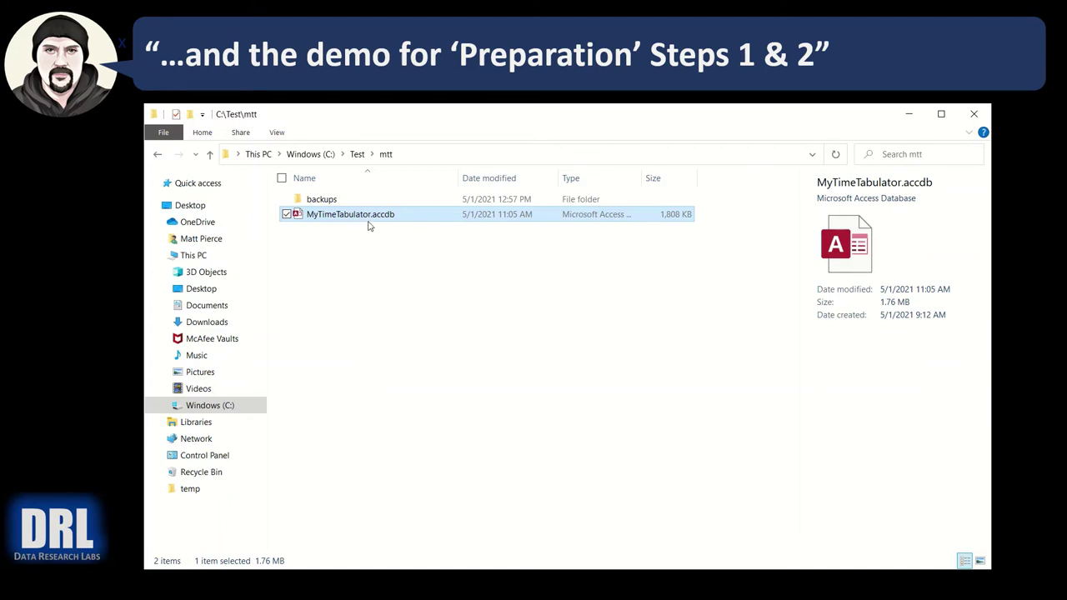
left_click(370, 220)
key("Right")
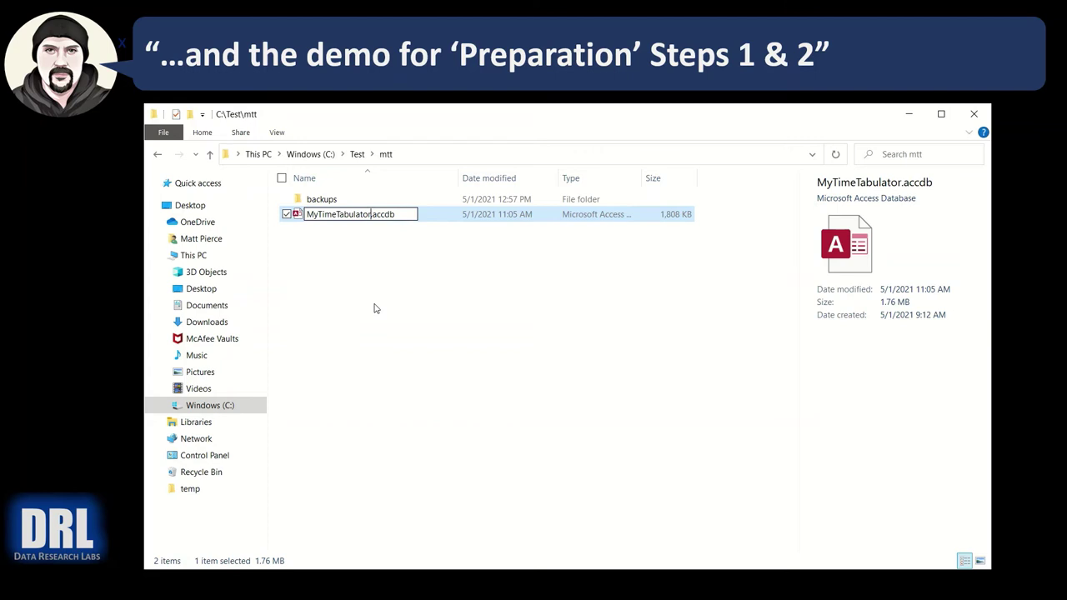
type("_OLD")
key("Return")
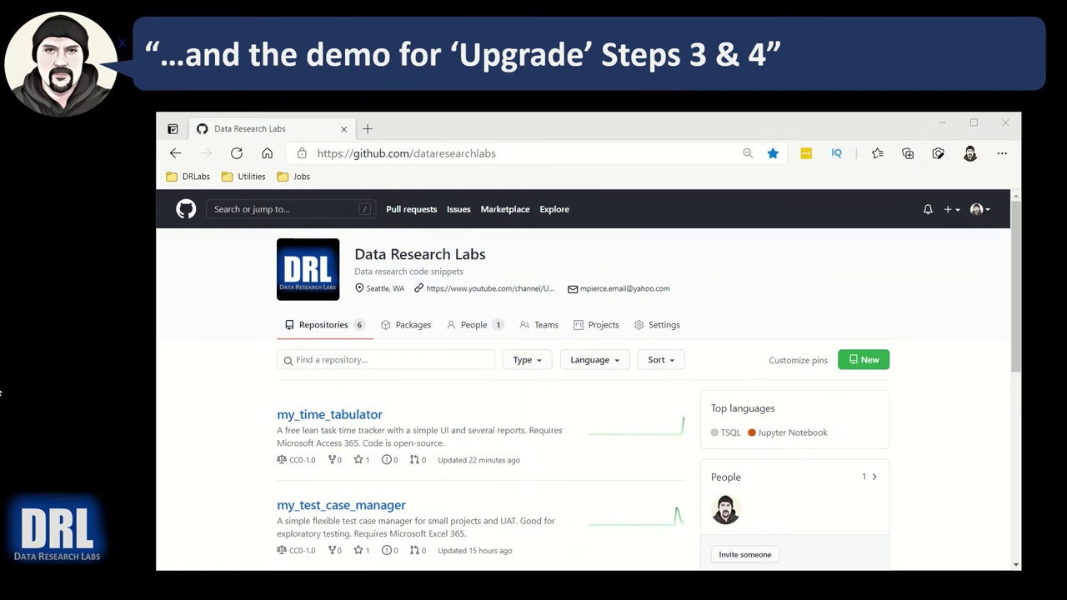
- Download MyTimeTabulator.accdb from the download folder of the my_time_tabulator repository on GitHub
left_click(308, 417)
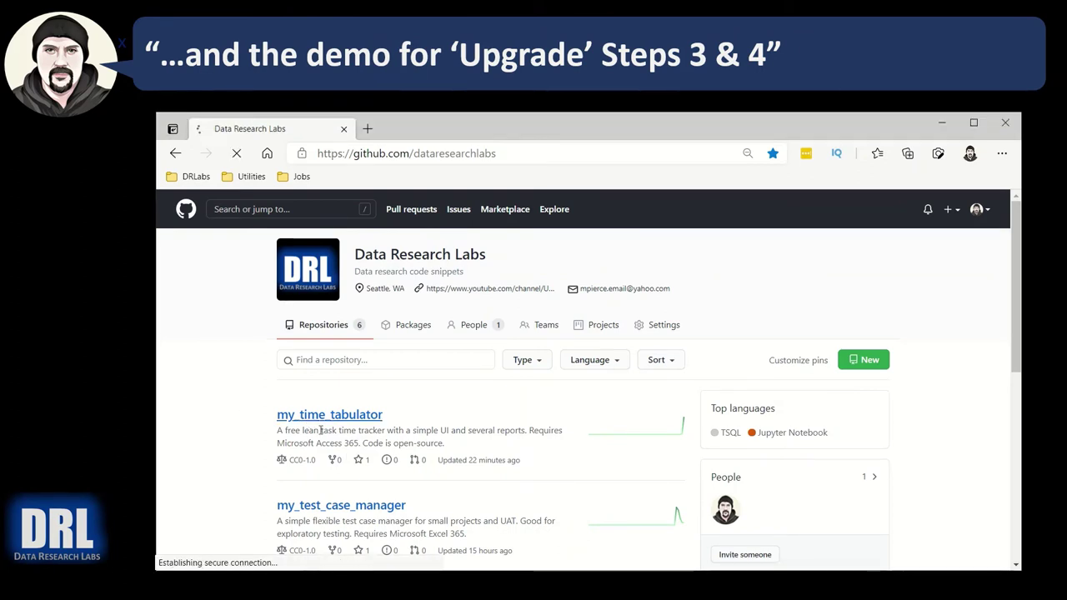
left_click(254, 395)
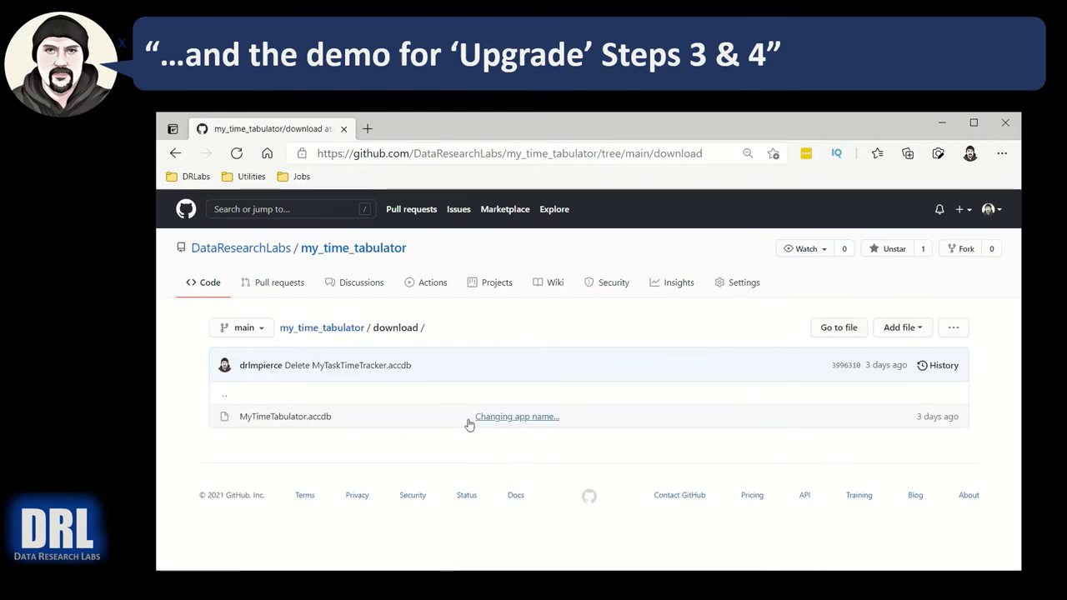
left_click(301, 418)
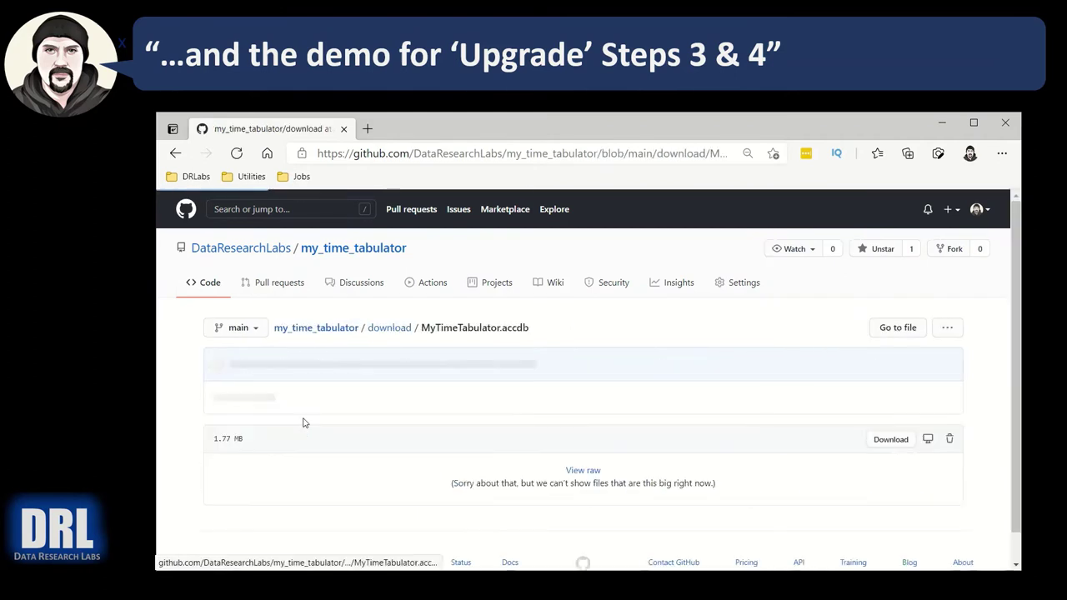
left_click(885, 441)
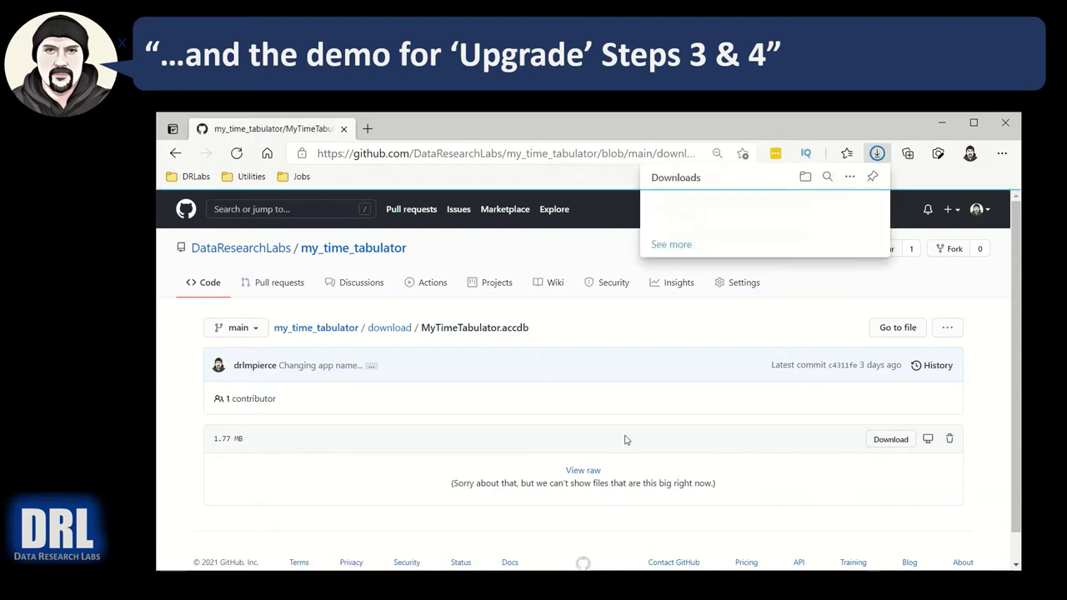
- Move the downloaded MyTimeTabulator.accdb from the Downloads folder into C:\Test\mtt
left_click(805, 183)
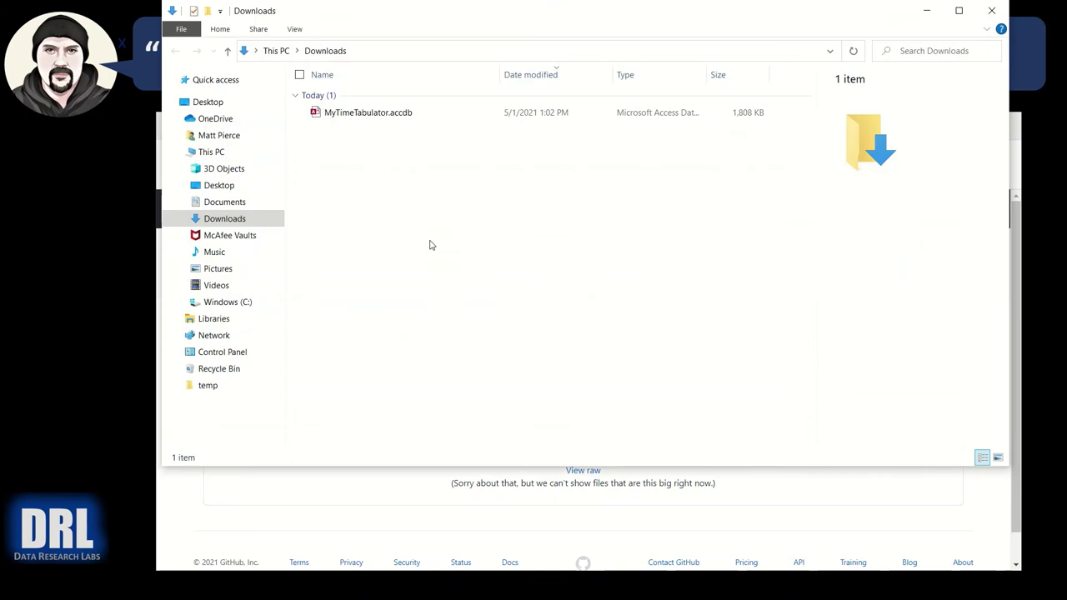
left_click(374, 117)
right_click(375, 117)
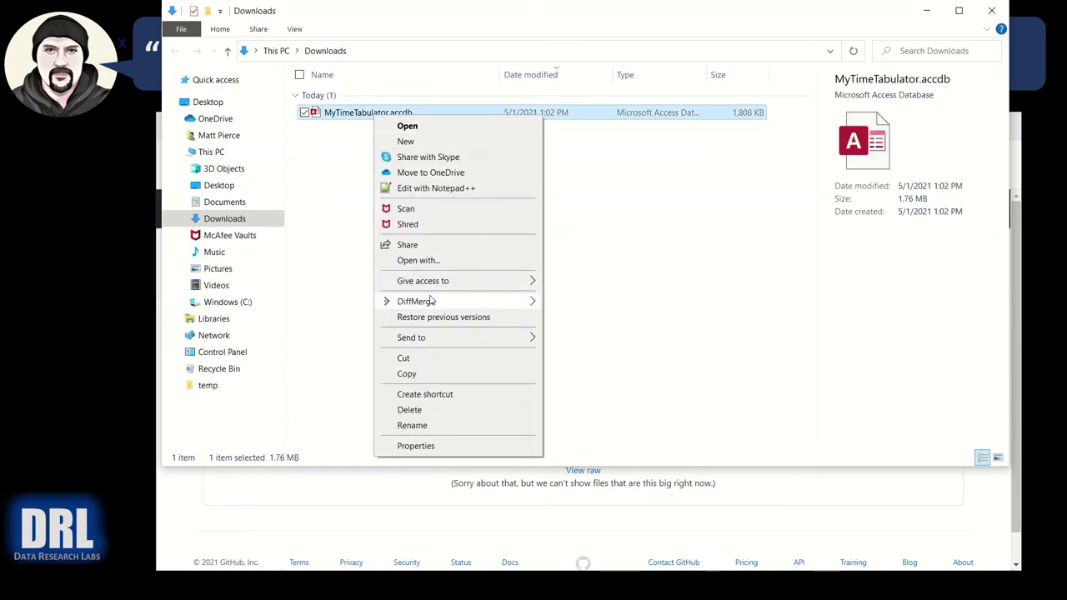
left_click(409, 360)
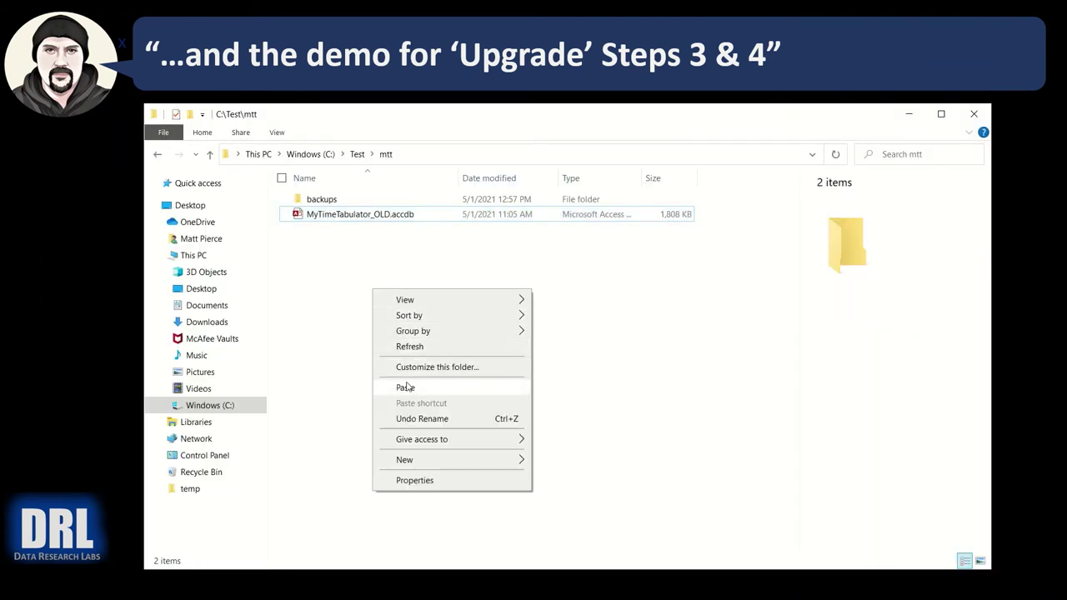
left_click(407, 388)
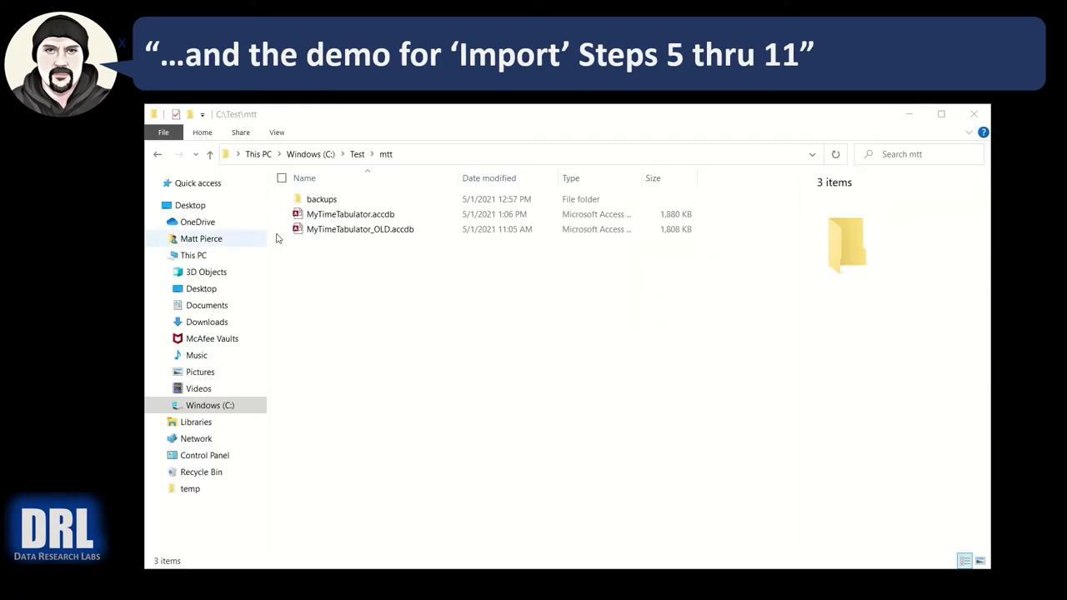
- Open the new MyTimeTabulator.accdb in Access and enable its blocked content
left_click(347, 219)
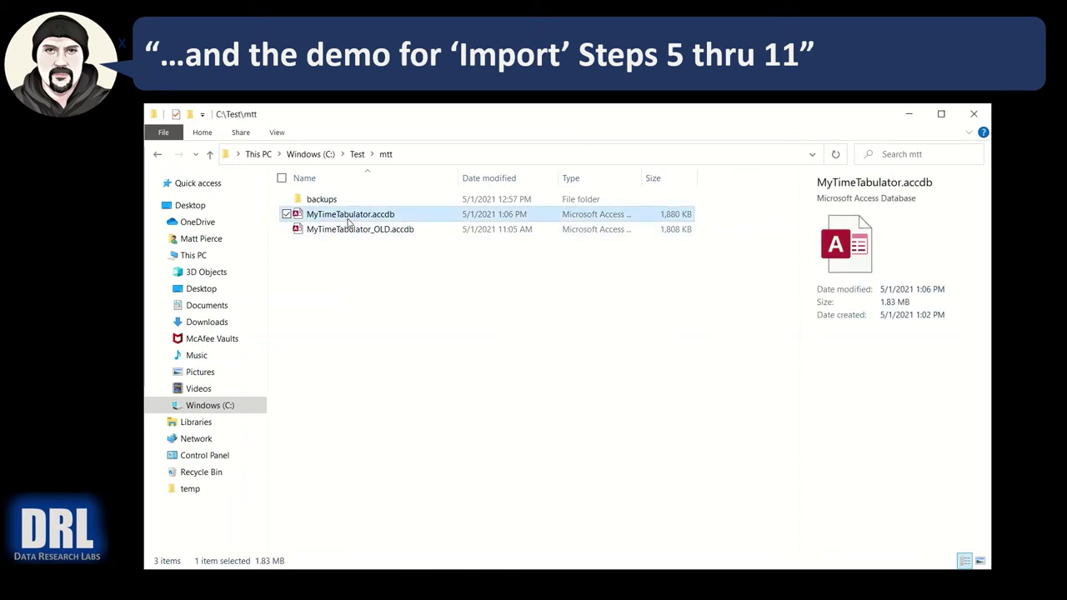
double_click(348, 220)
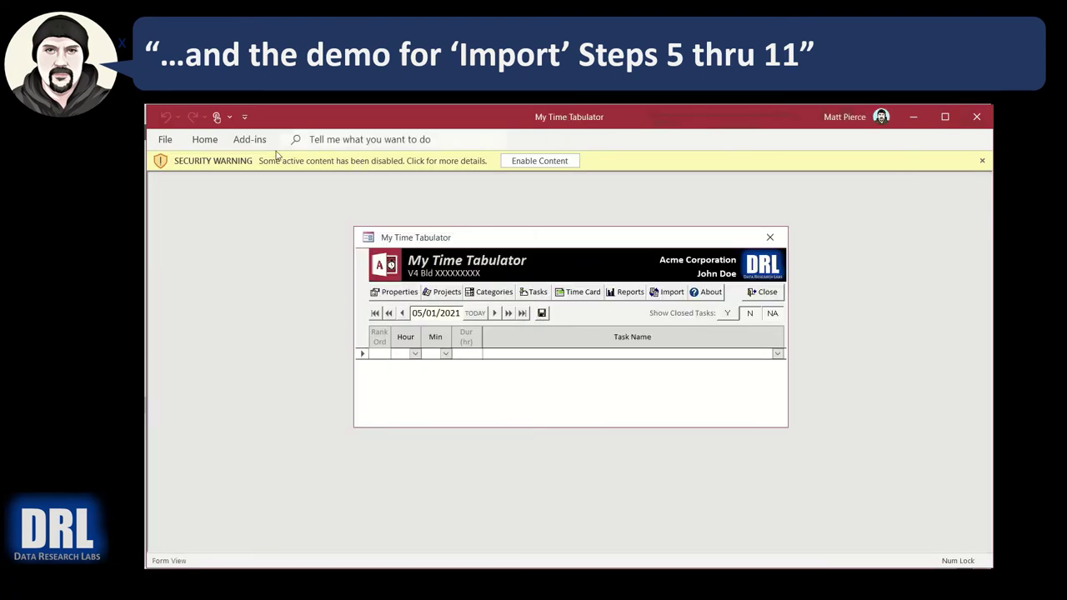
left_click(540, 162)
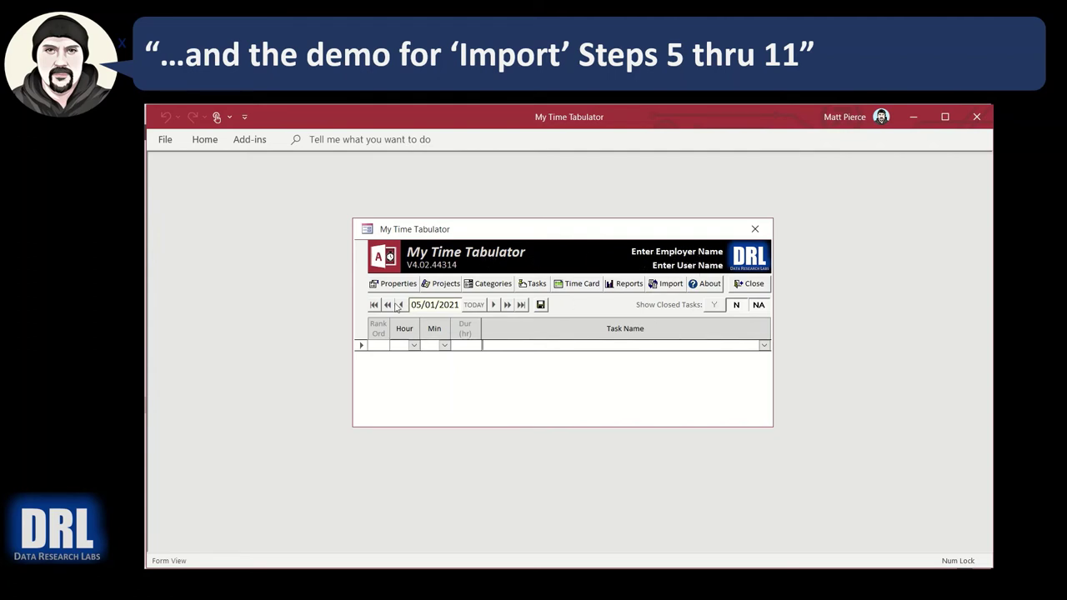
- Step back day by day to 04/23/2021 to check the new database for time entries
left_click(399, 305)
left_click(399, 305)
left_click(399, 305)
left_click(400, 305)
left_click(399, 305)
left_click(399, 305)
left_click(399, 305)
left_click(399, 305)
- Start importing existing data into the empty template, choosing MyTimeTabulator_OLD.accdb as the source database
left_click(667, 285)
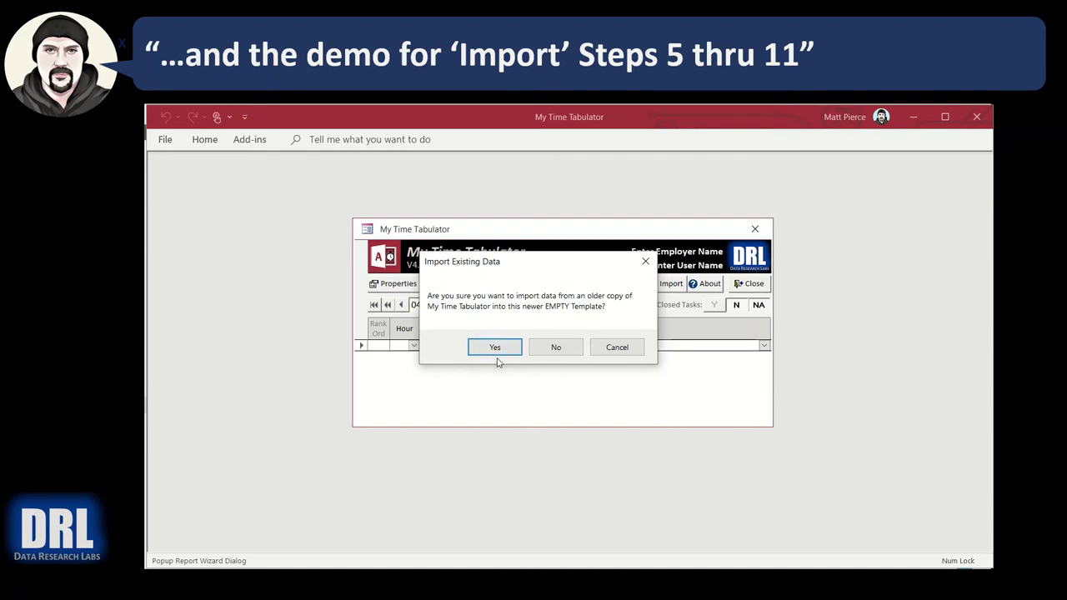
left_click(497, 348)
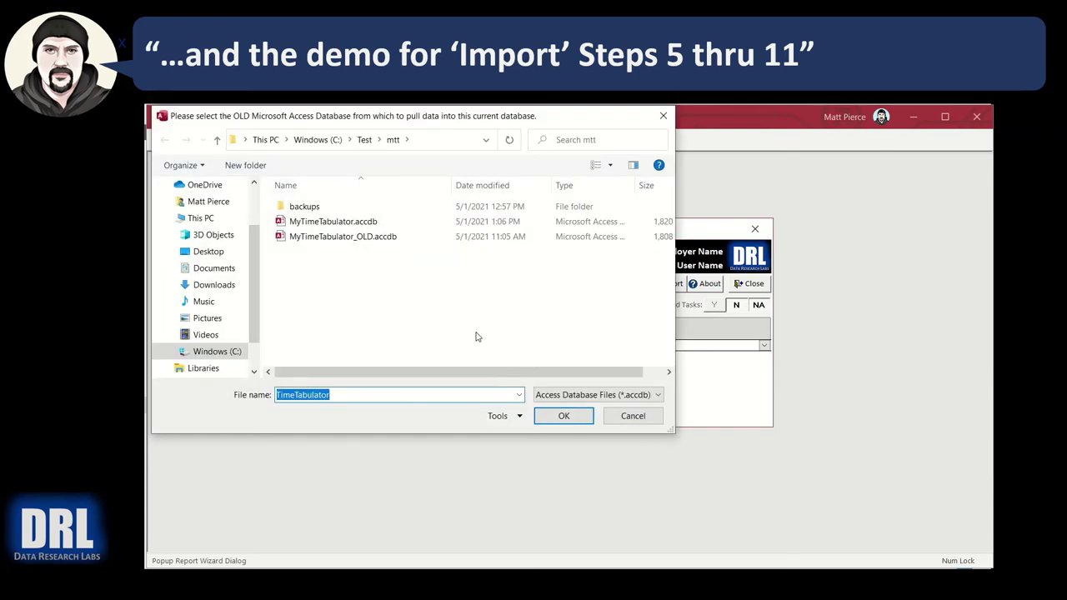
left_click(372, 240)
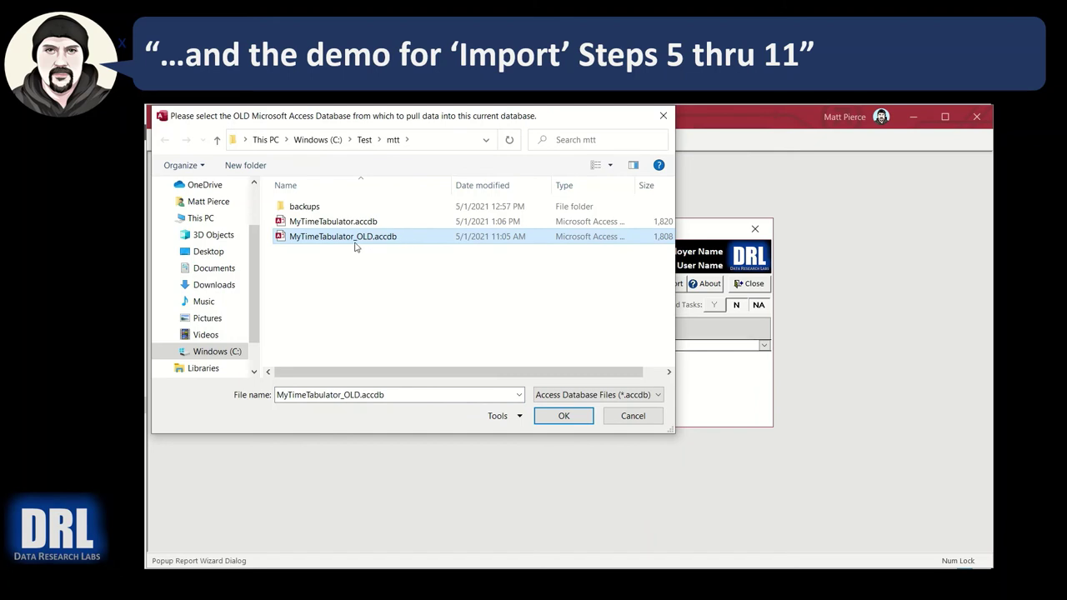
left_click(565, 417)
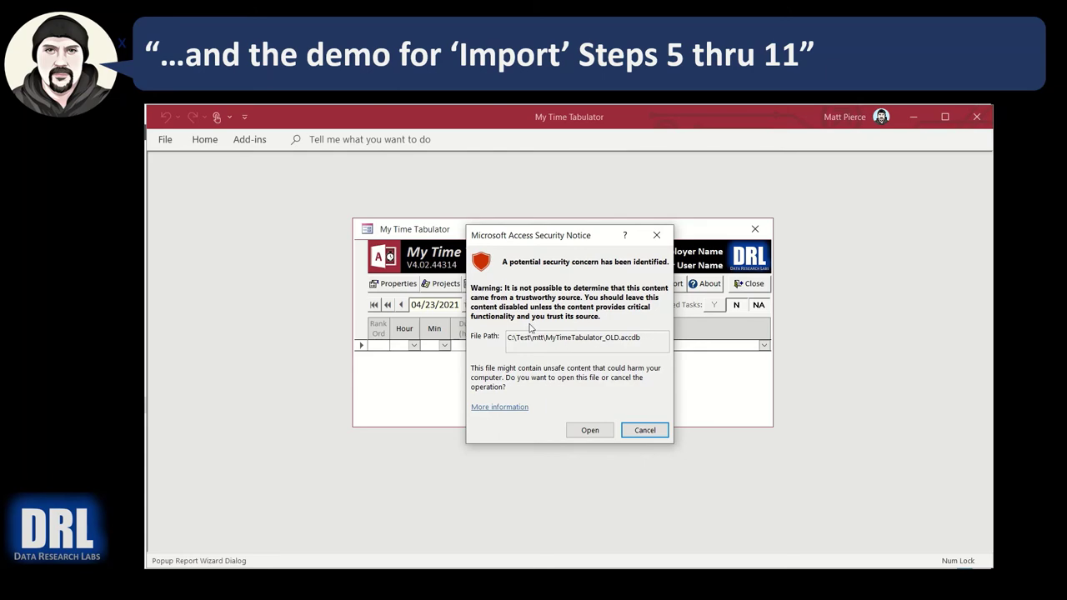
- Allow MyTimeTabulator_OLD.accdb to open at every security notice to complete the import
left_click(593, 431)
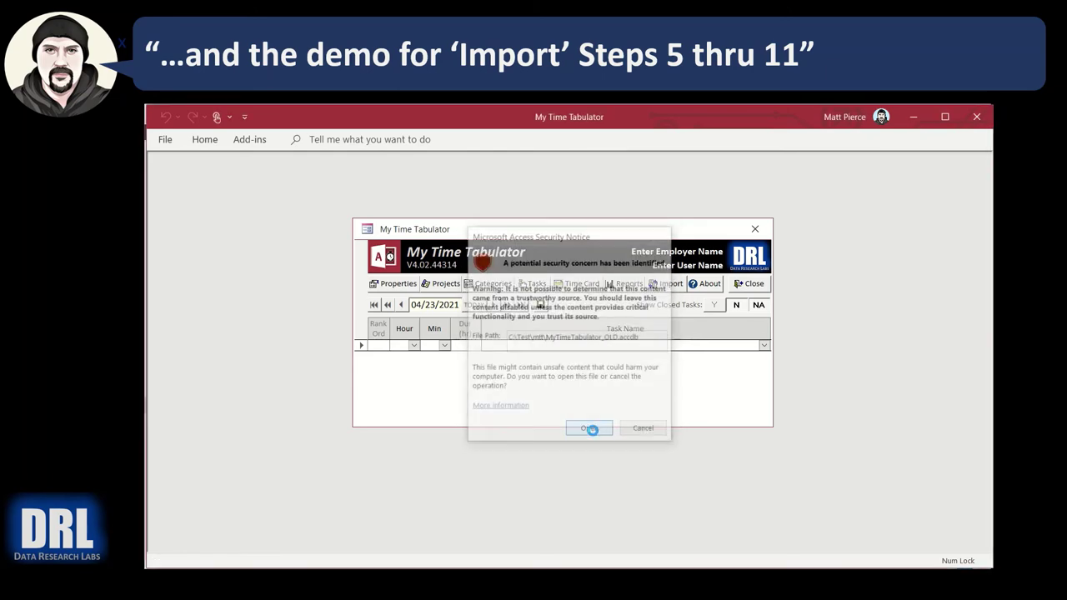
left_click(592, 431)
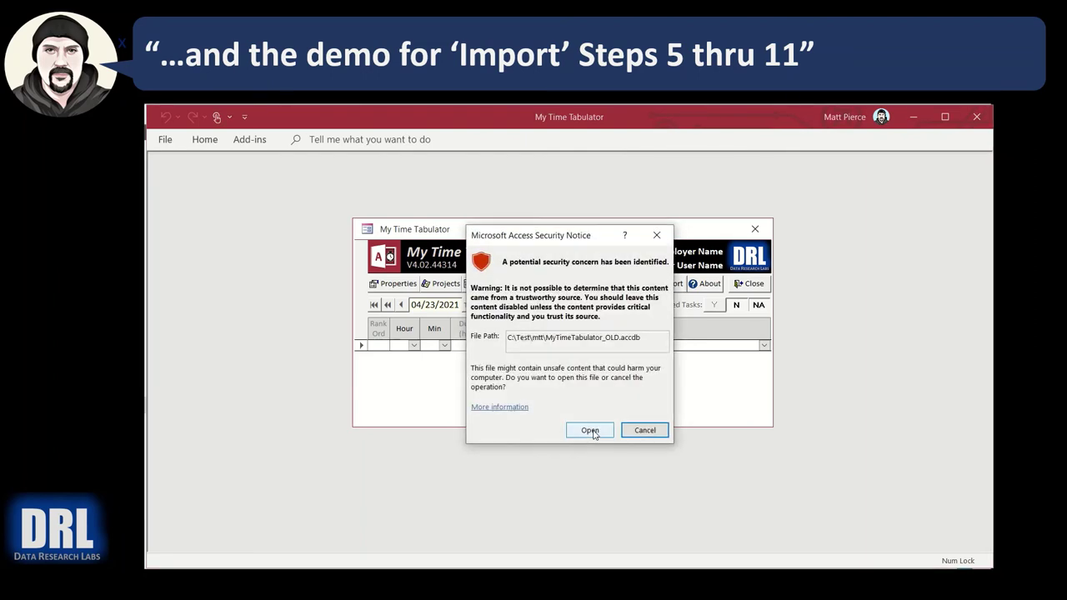
left_click(591, 430)
left_click(590, 429)
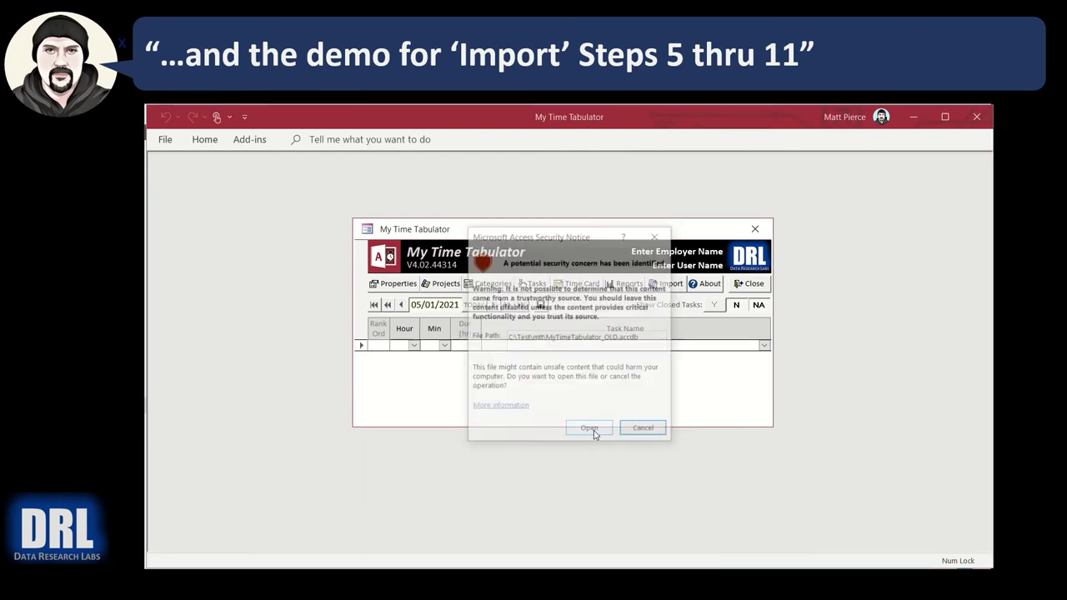
left_click(590, 428)
left_click(592, 430)
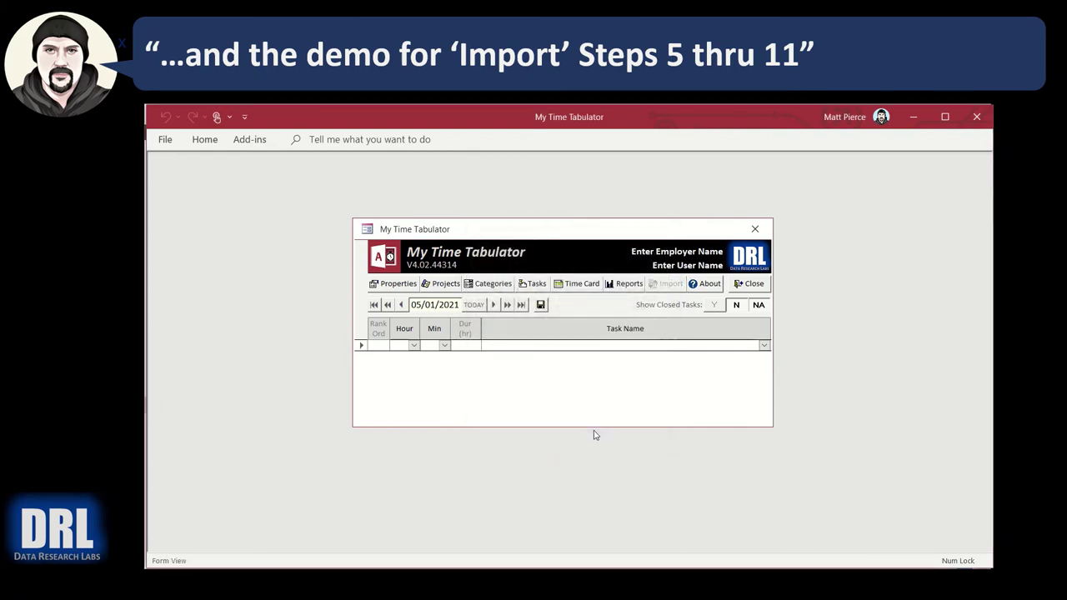
- Review the imported entries on earlier days and open the Time Card report for the week of April 26, 2021
double_click(402, 305)
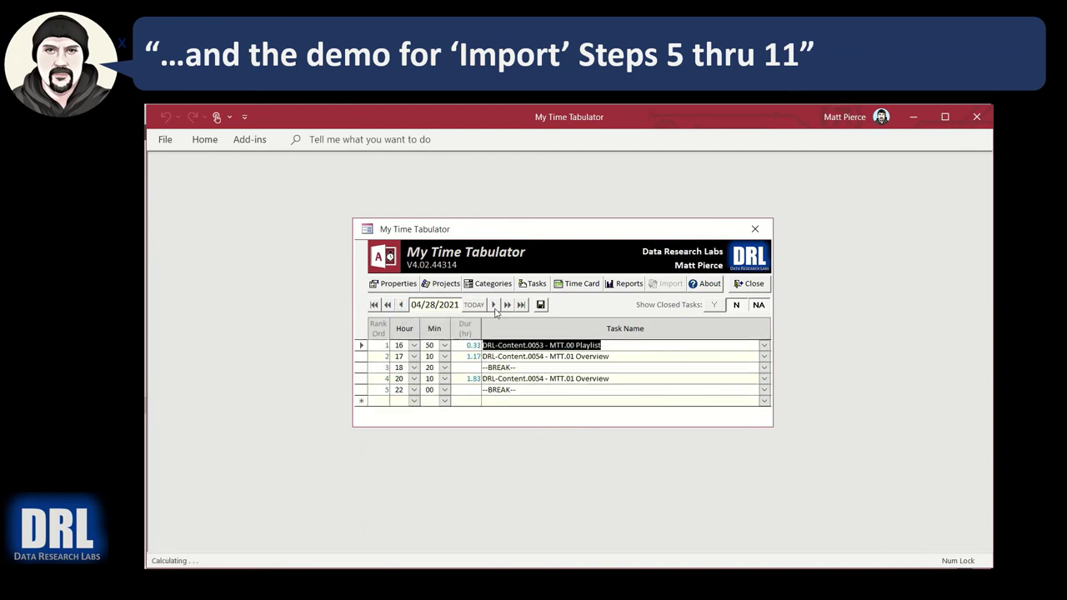
left_click(579, 283)
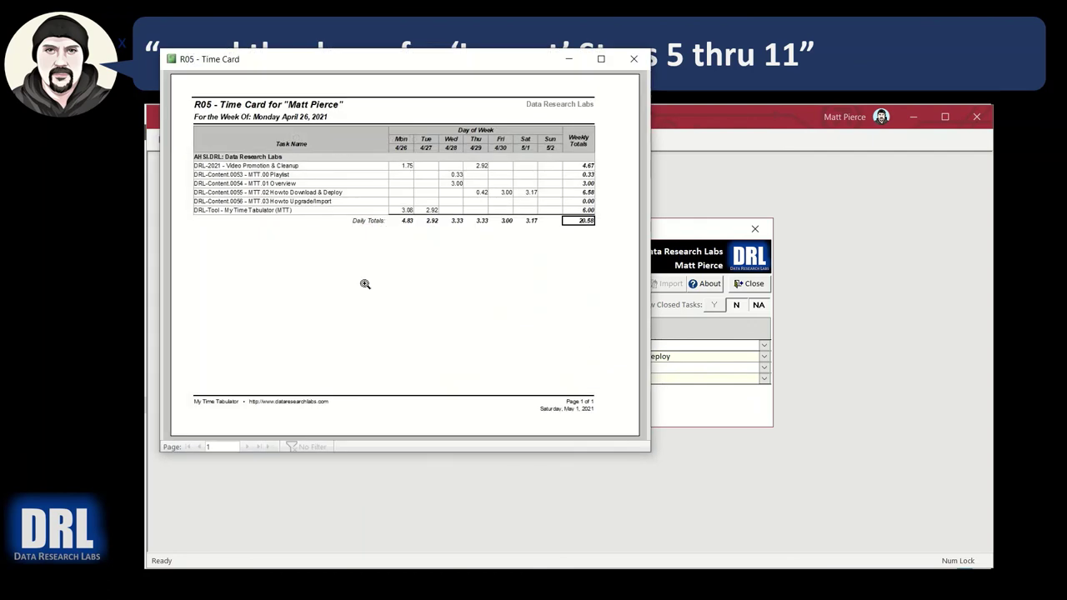
- Go back two weeks to 04/15/2021, view that week's Time Card report, and close it
left_click(624, 67)
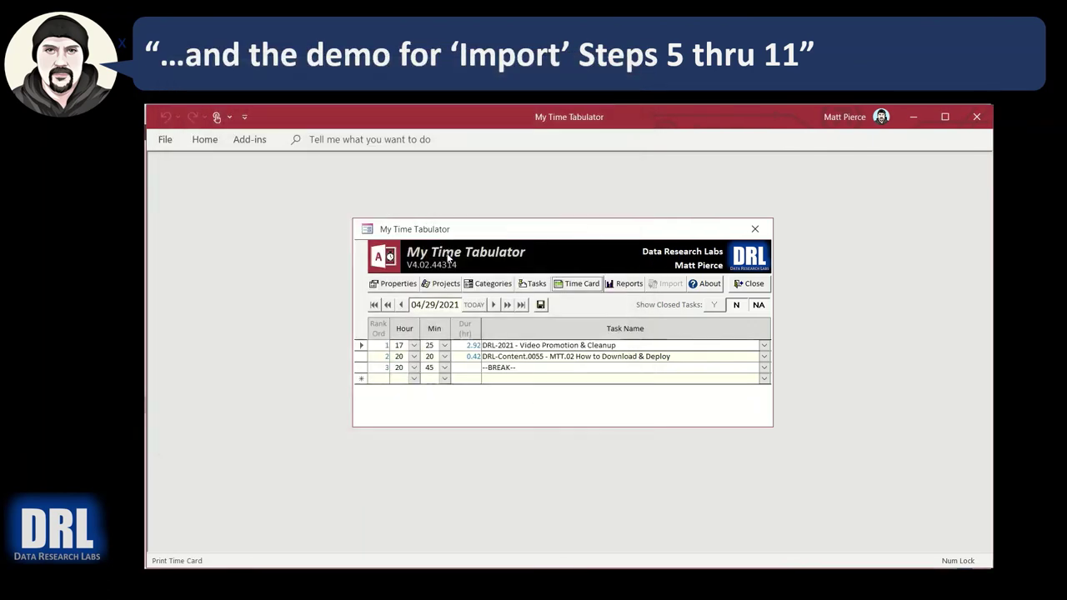
double_click(388, 305)
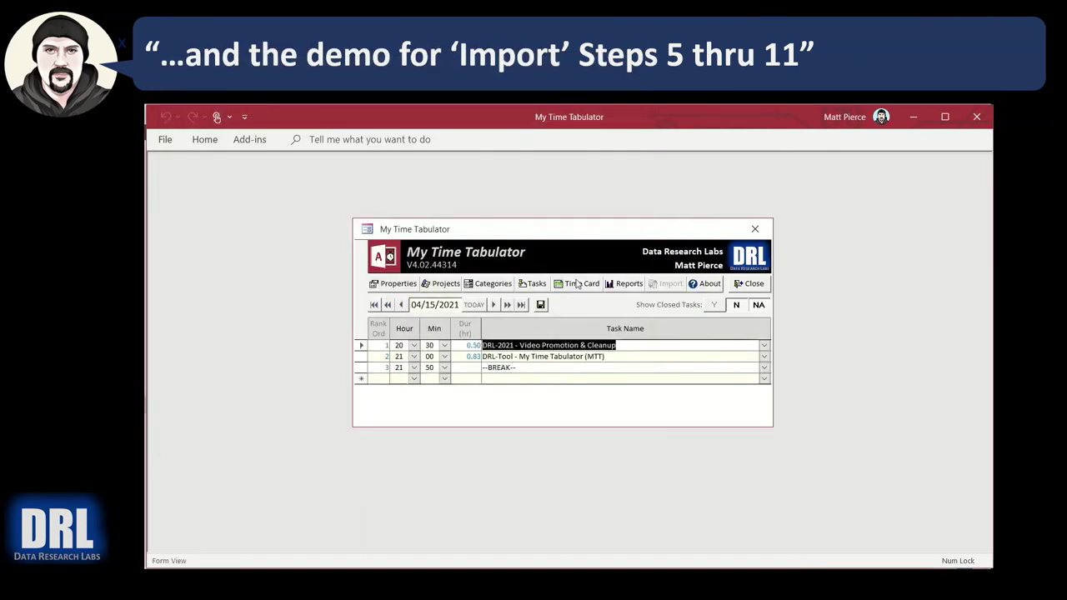
left_click(578, 284)
left_click(171, 59)
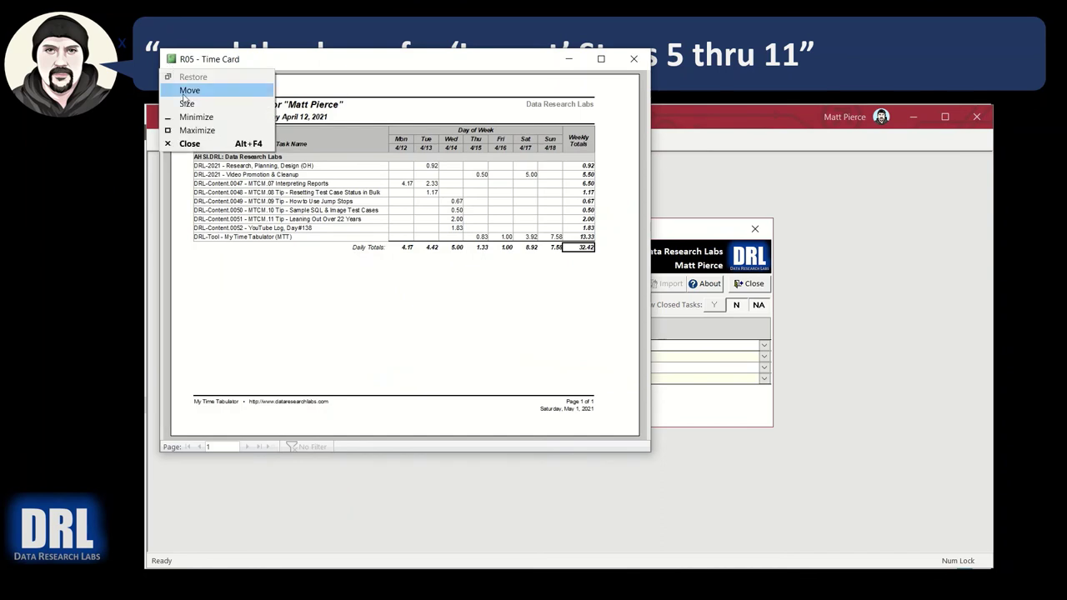
left_click(185, 143)
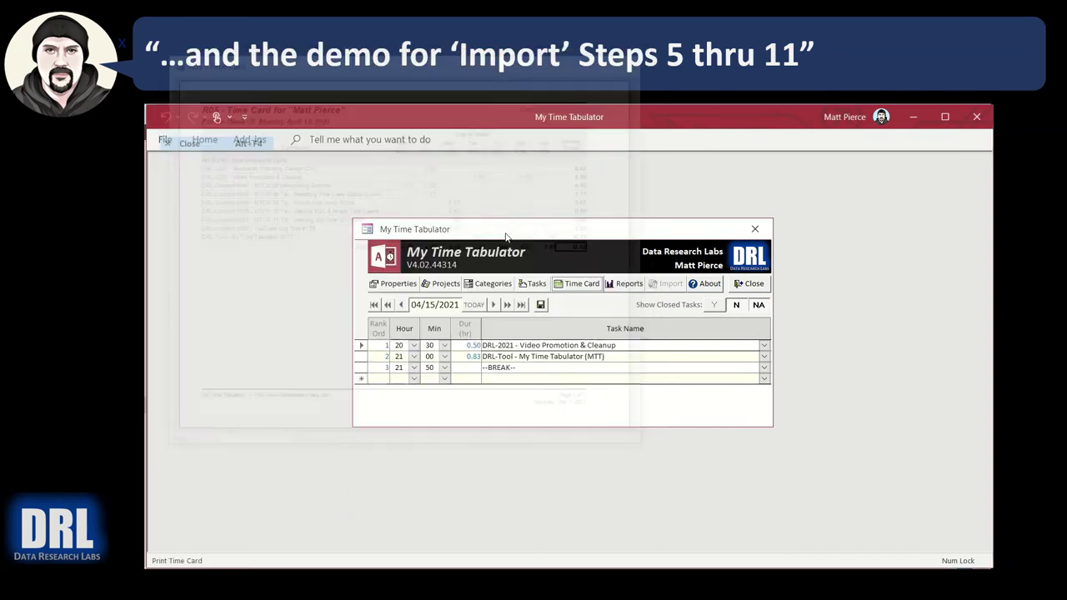
- Run the R03 - Gannt Chart report, page through all three pages, and close the report and its selection dialog
left_click(630, 286)
left_click(464, 318)
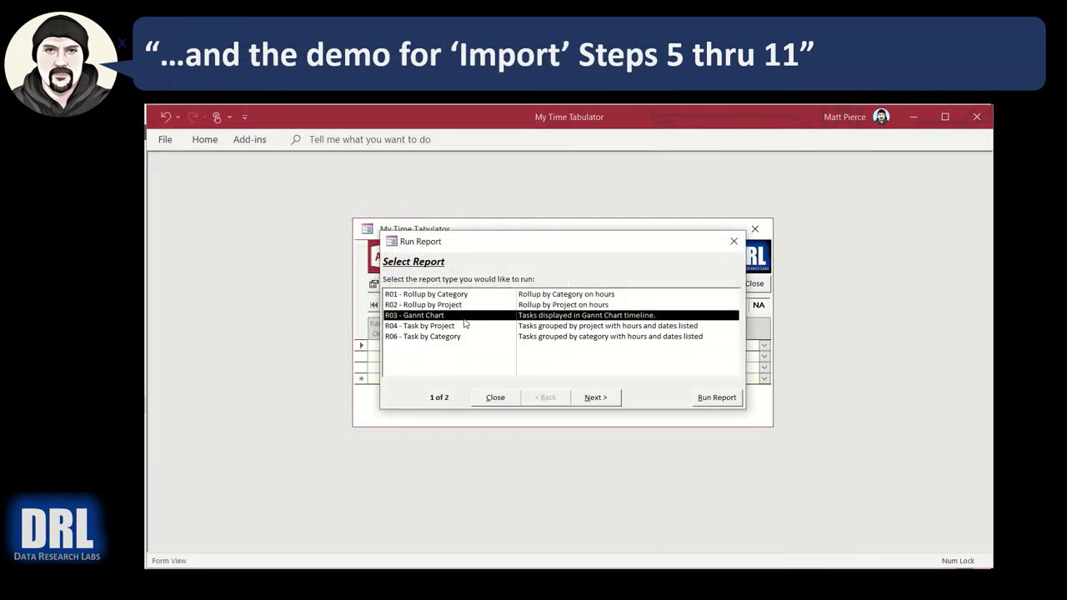
left_click(715, 397)
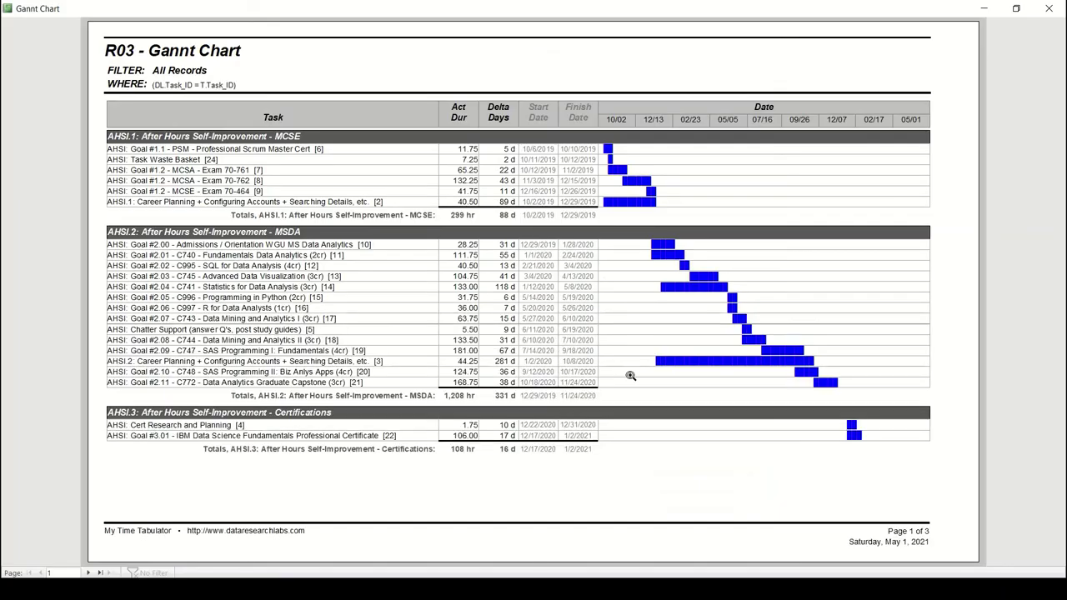
left_click(87, 572)
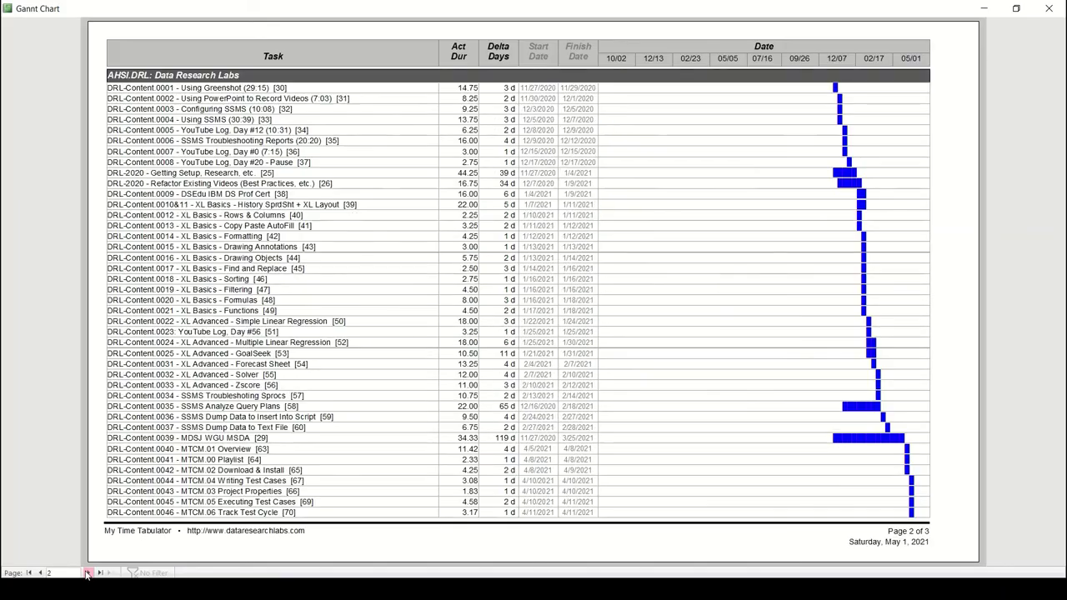
left_click(87, 573)
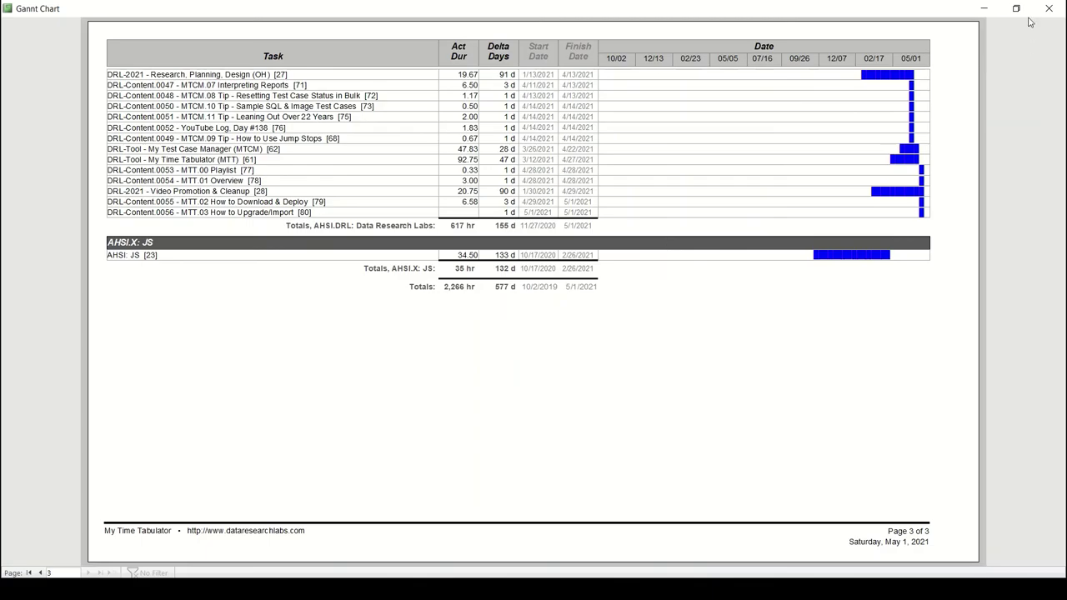
left_click(1049, 8)
left_click(734, 241)
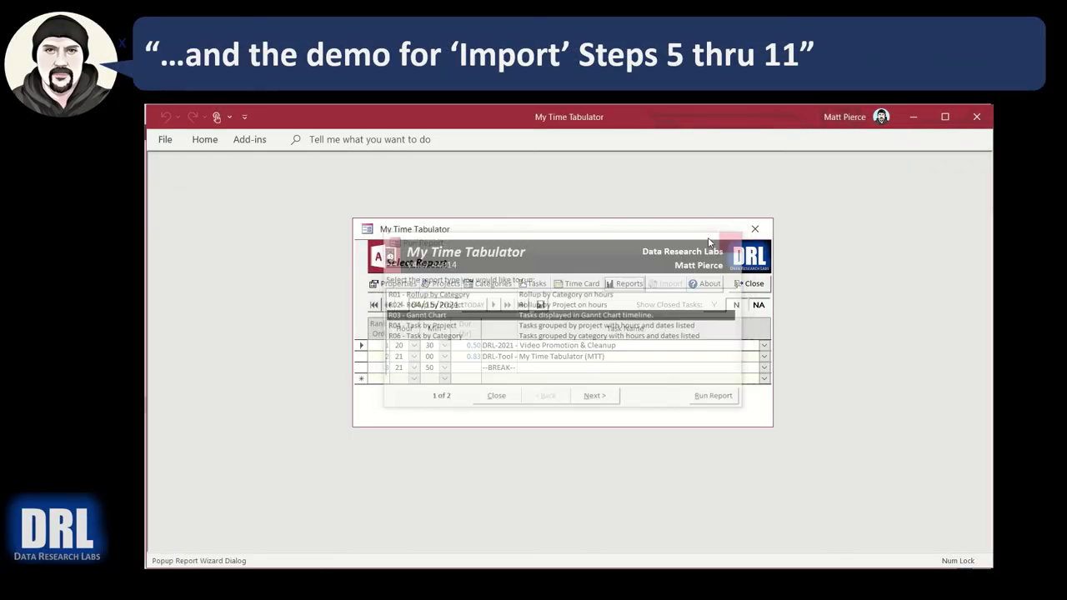